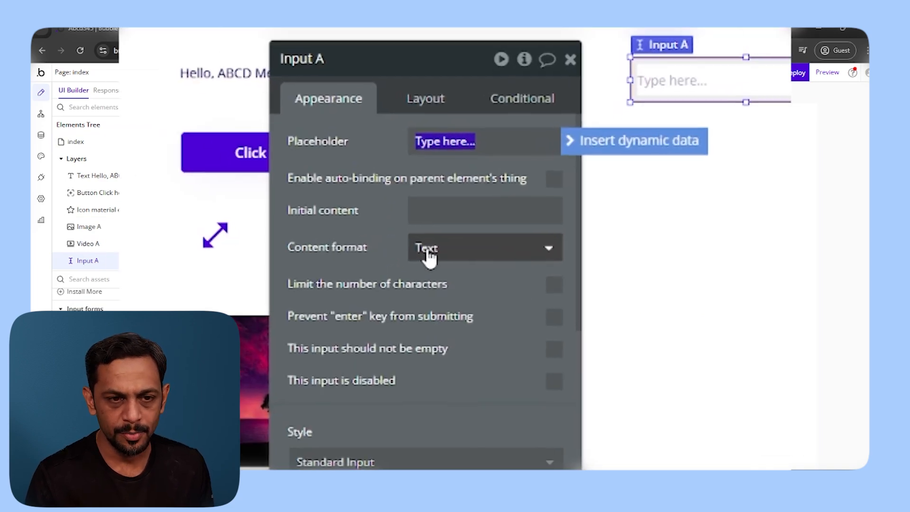
- Review the content format options of the input element and set its placeholder to "Name"
{"action": "left_click", "coordinate": [430, 256]}
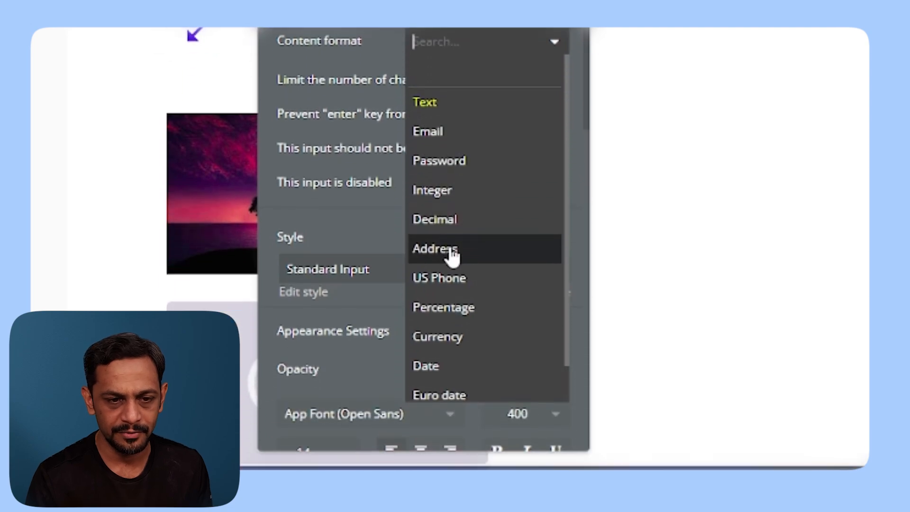
{"action": "left_click", "coordinate": [377, 30]}
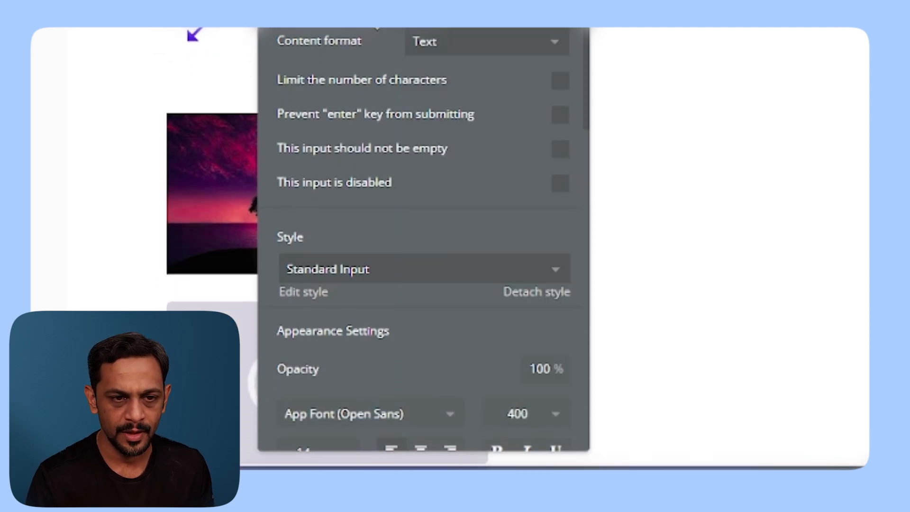
{"action": "left_click", "coordinate": [449, 98]}
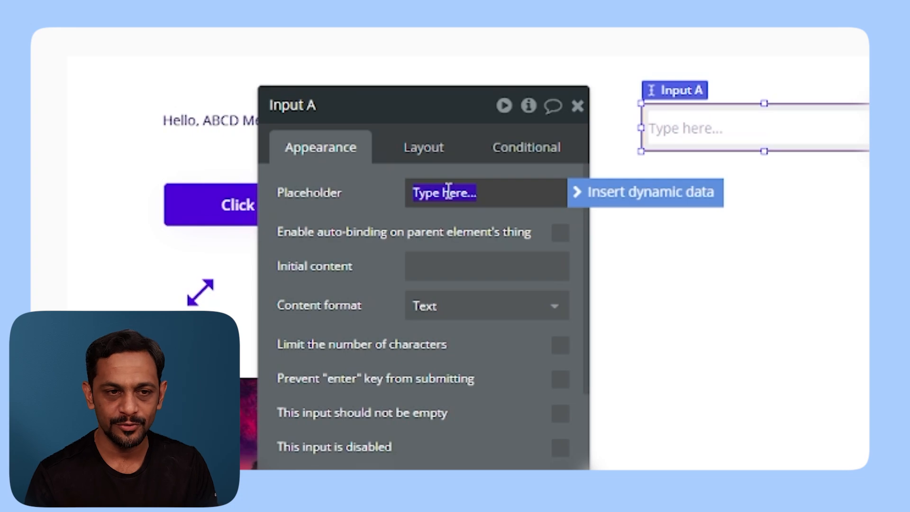
{"action": "type", "text": "Name"}
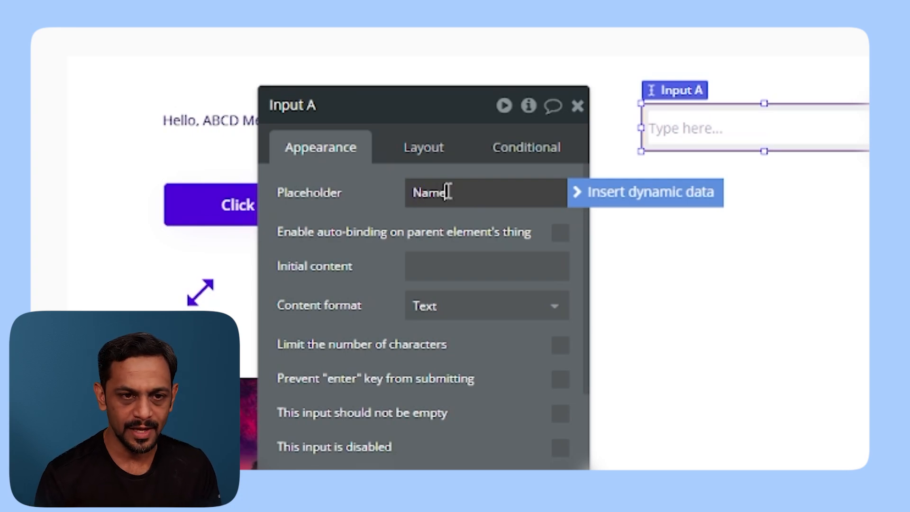
{"action": "left_click", "coordinate": [457, 225]}
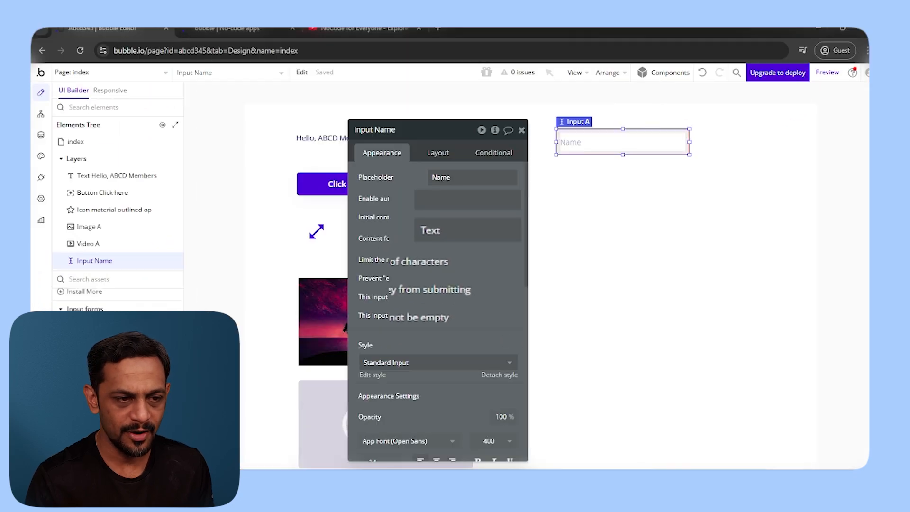
{"action": "left_click_drag", "start_coordinate": [105, 343], "coordinate": [575, 201]}
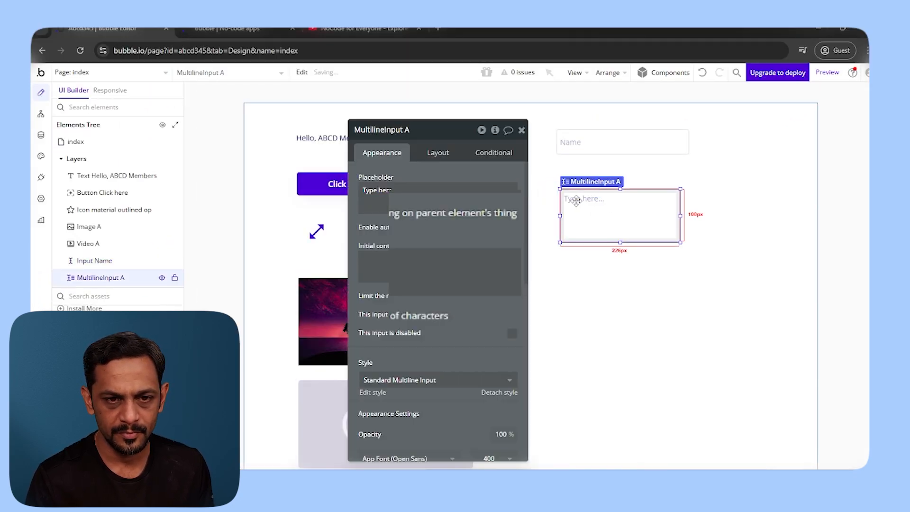
{"action": "key", "text": "Delete"}
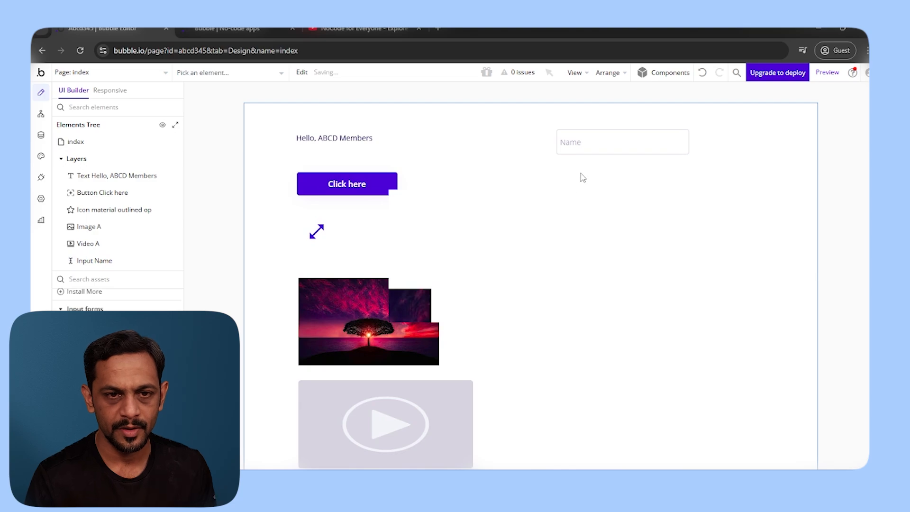
{"action": "double_click", "coordinate": [584, 144]}
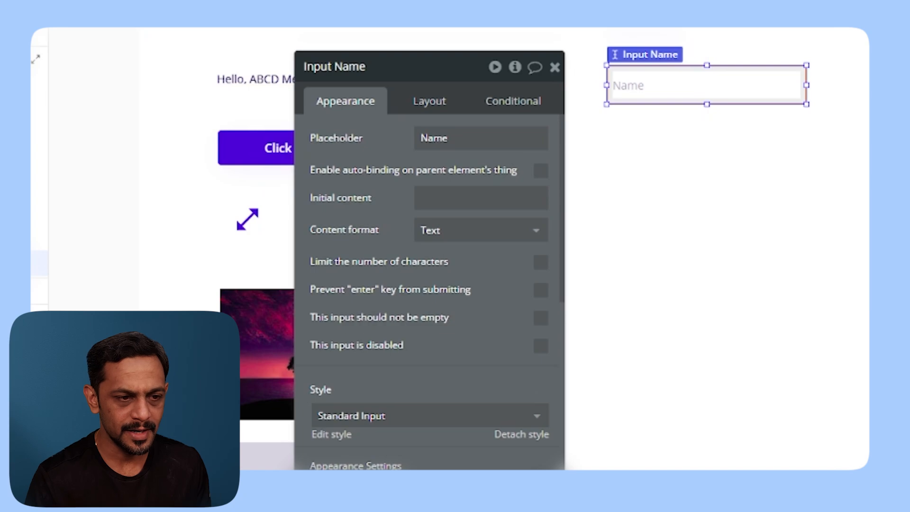
- Add a multiline input about 436 px wide below the Name field, with the placeholder "Write the description of the project"
{"action": "left_click_drag", "start_coordinate": [32, 332], "coordinate": [613, 166]}
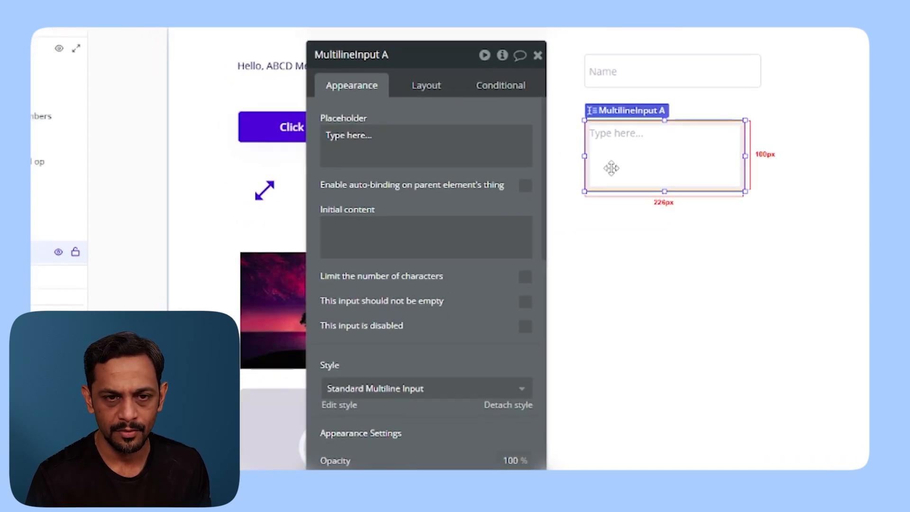
{"action": "left_click_drag", "start_coordinate": [746, 156], "coordinate": [894, 156]}
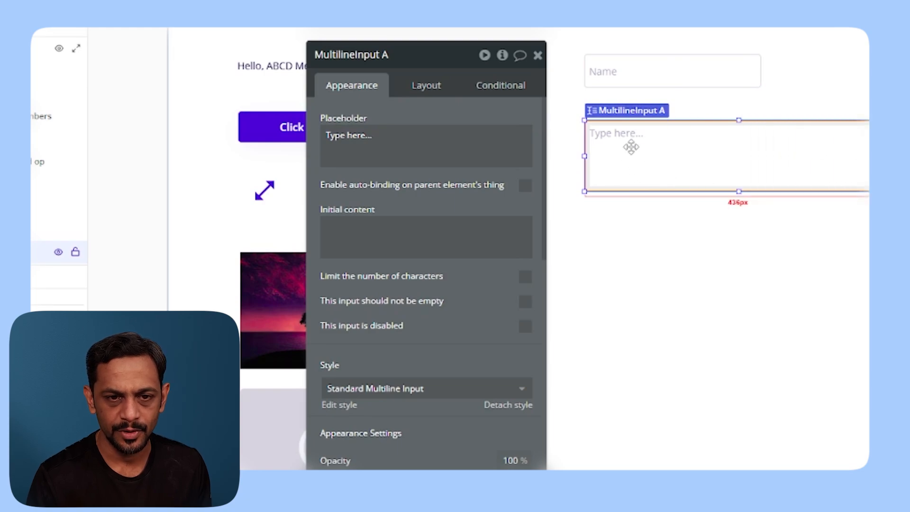
{"action": "left_click", "coordinate": [376, 136]}
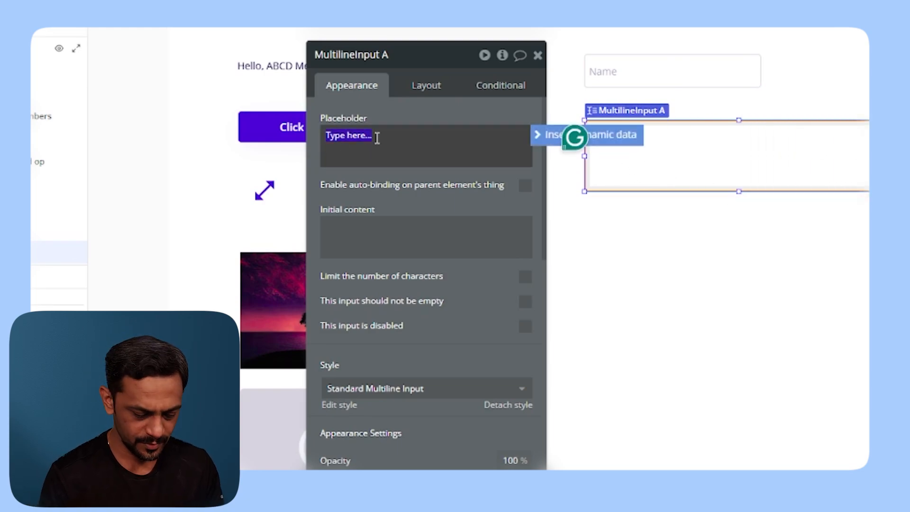
{"action": "type", "text": "Write t"}
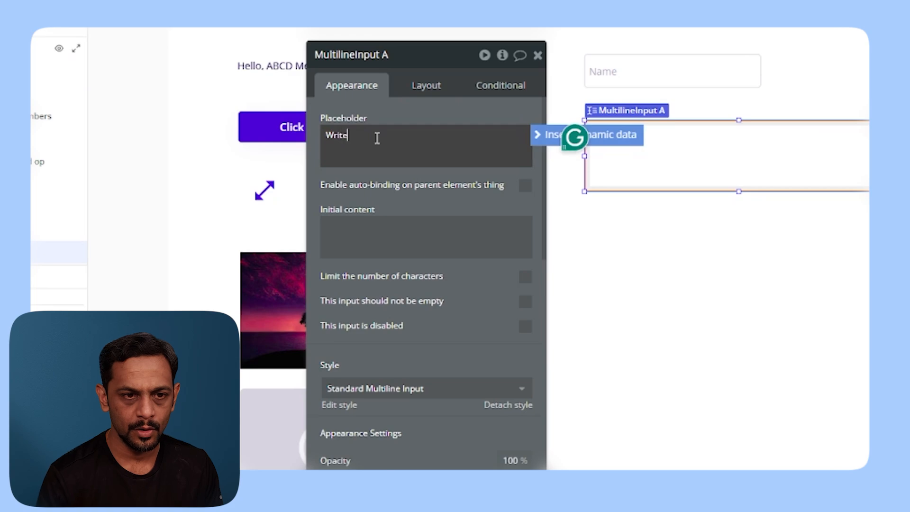
{"action": "type", "text": "he descr"}
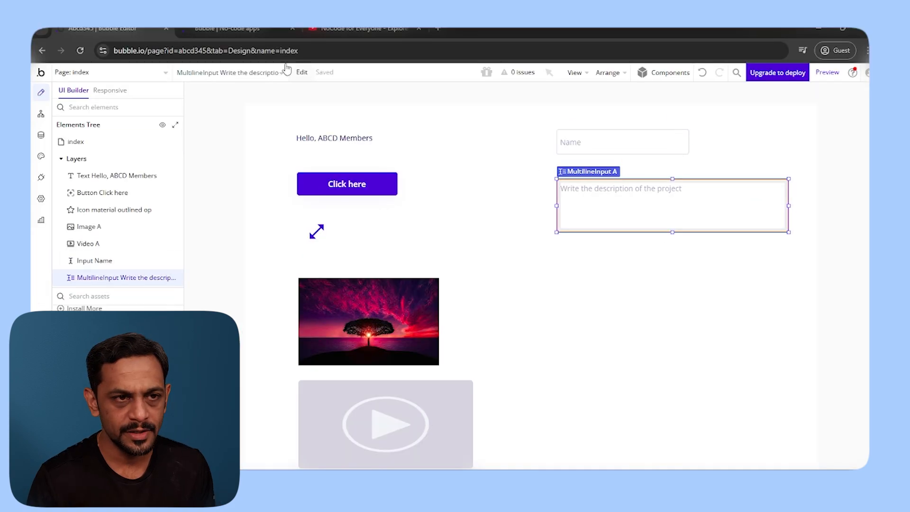
- Switch to the app's preview page and try focusing the Name and project description fields
{"action": "left_click", "coordinate": [260, 28]}
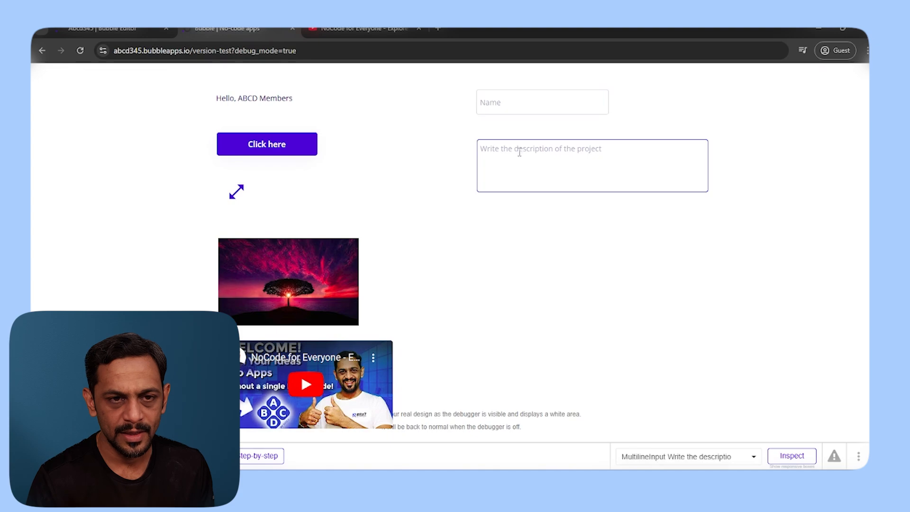
{"action": "left_click", "coordinate": [527, 166]}
{"action": "left_click", "coordinate": [497, 101]}
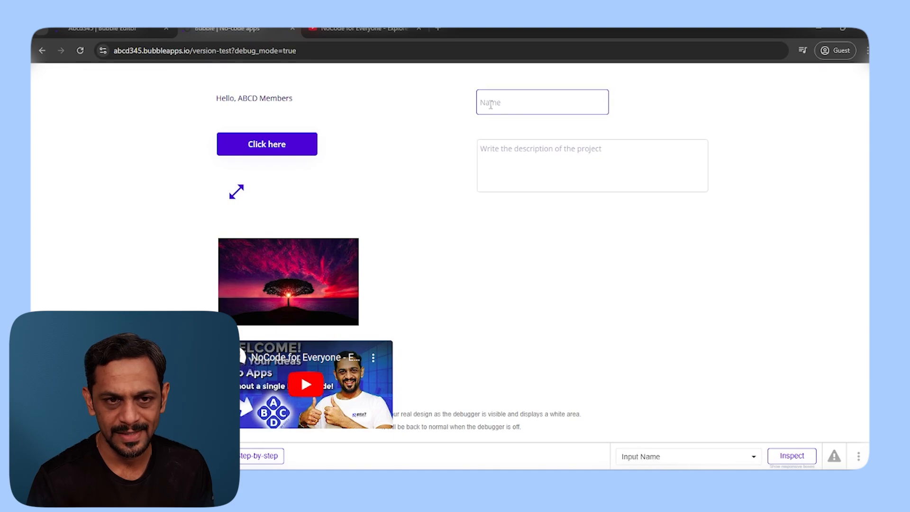
{"action": "left_click", "coordinate": [497, 152]}
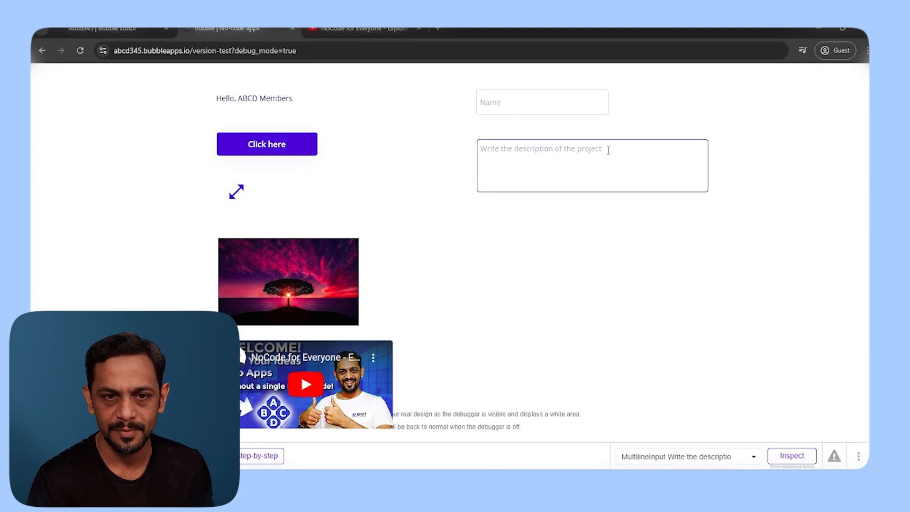
- Return to the Bubble editor and add a checkbox below the description field, making it tall enough for its two-line label
{"action": "left_click", "coordinate": [138, 30]}
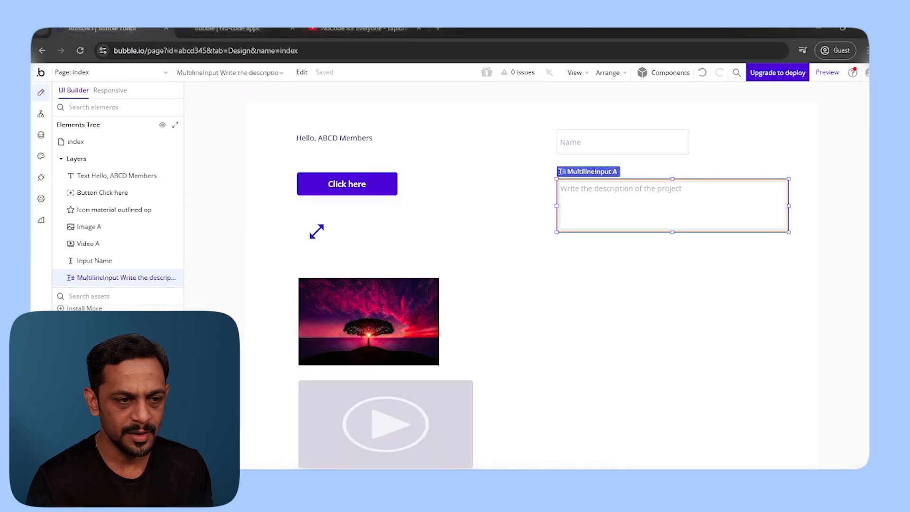
{"action": "left_click_drag", "start_coordinate": [88, 362], "coordinate": [586, 273]}
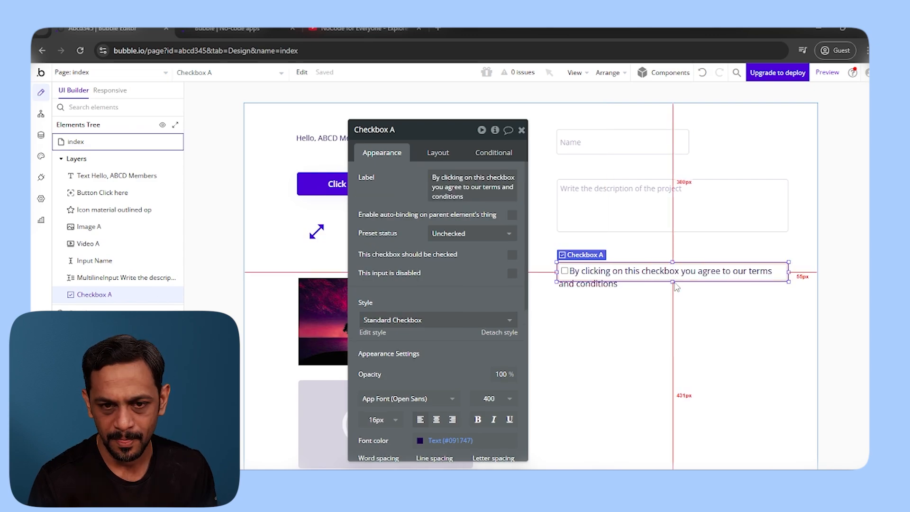
{"action": "left_click_drag", "start_coordinate": [673, 282], "coordinate": [673, 293]}
{"action": "left_click", "coordinate": [654, 344]}
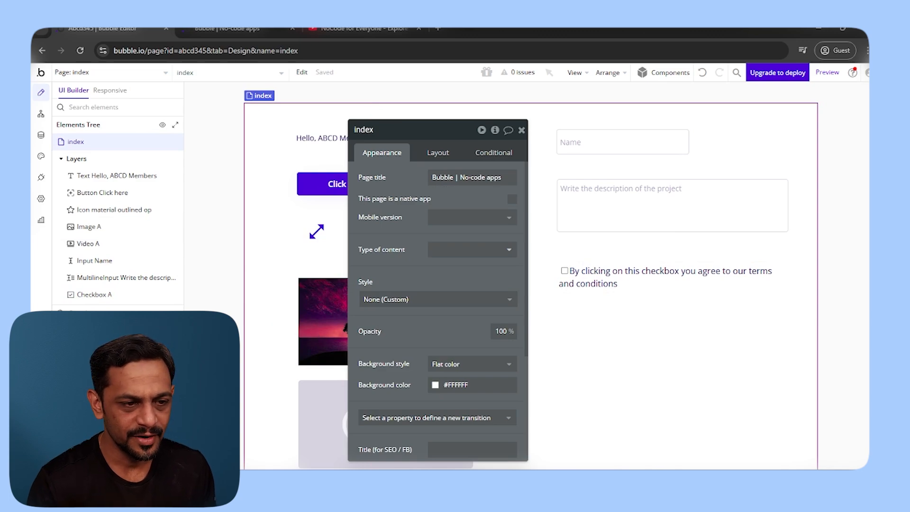
- Add a dropdown below the checkbox with the static choices Male, Female and Do not prefer to mention
{"action": "left_click_drag", "start_coordinate": [90, 403], "coordinate": [589, 335]}
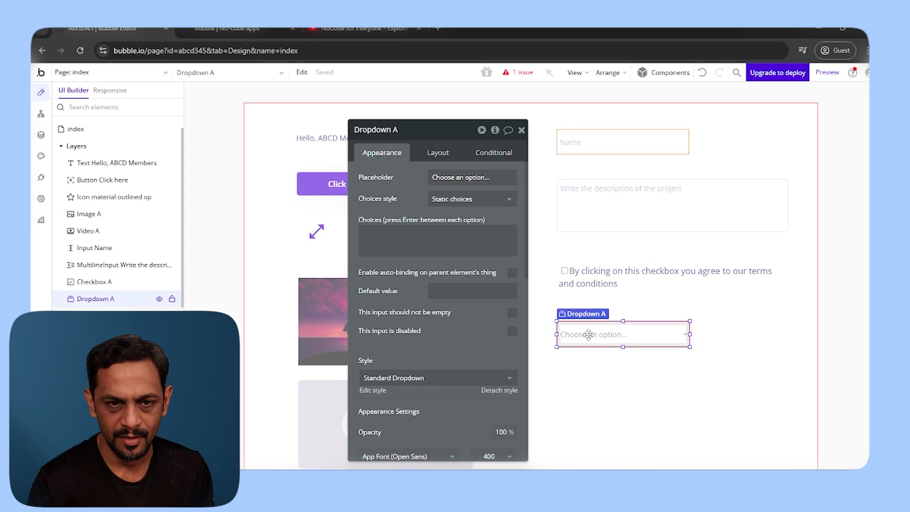
{"action": "left_click", "coordinate": [435, 236]}
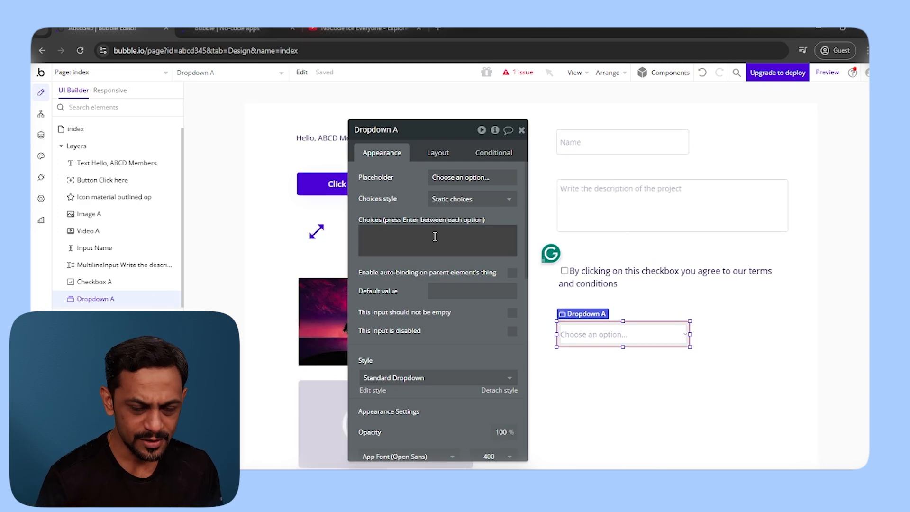
{"action": "type", "text": "Male"}
{"action": "key", "text": "Return"}
{"action": "type", "text": "Female"}
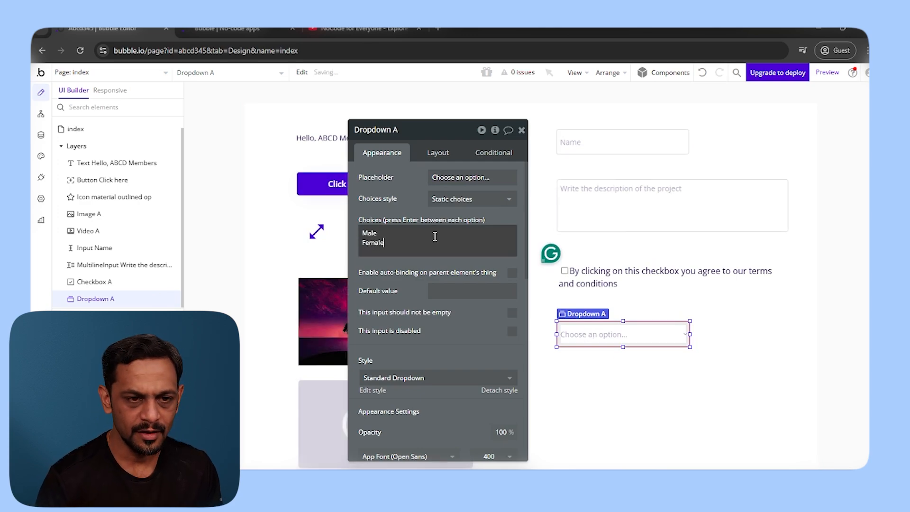
{"action": "key", "text": "Return"}
{"action": "type", "text": "Do not"}
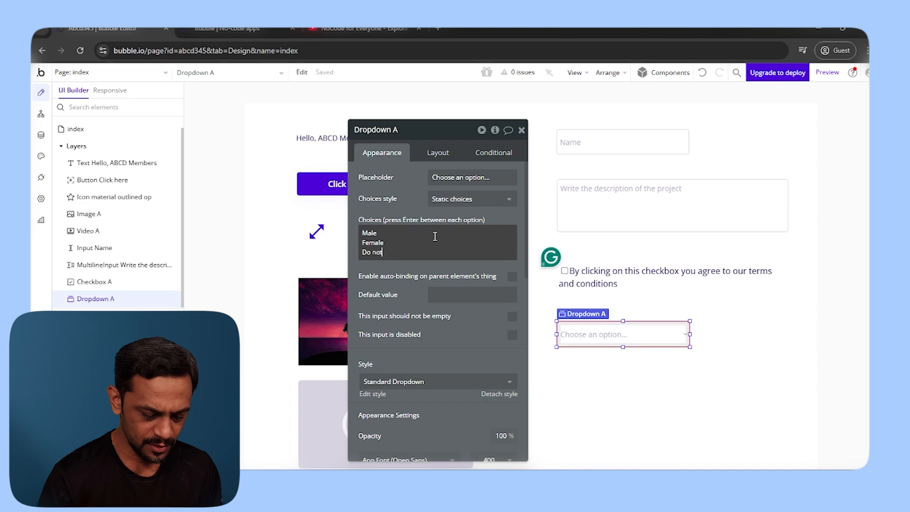
{"action": "type", "text": " prefer to men"}
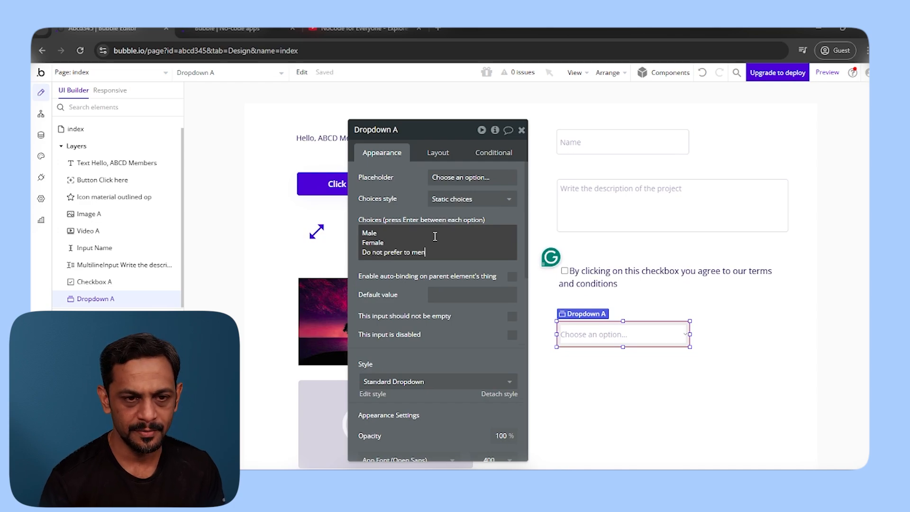
{"action": "type", "text": "tion"}
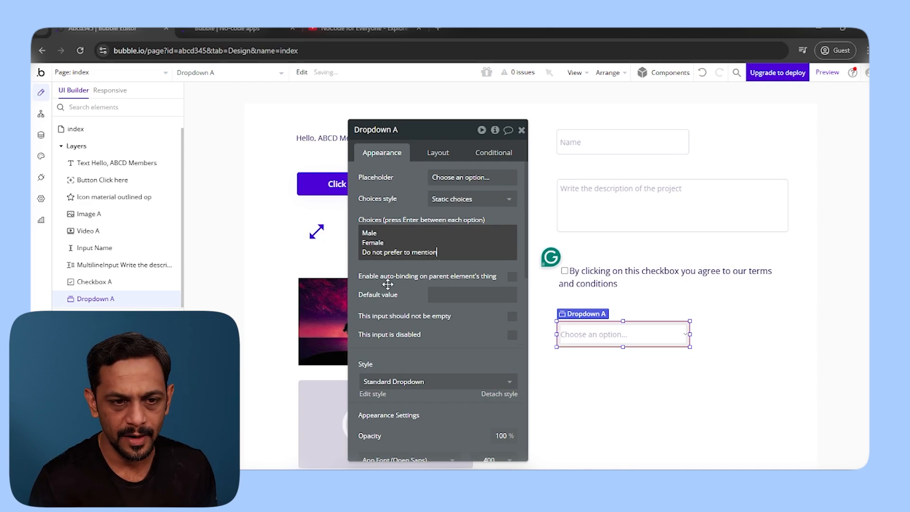
{"action": "left_click", "coordinate": [388, 283]}
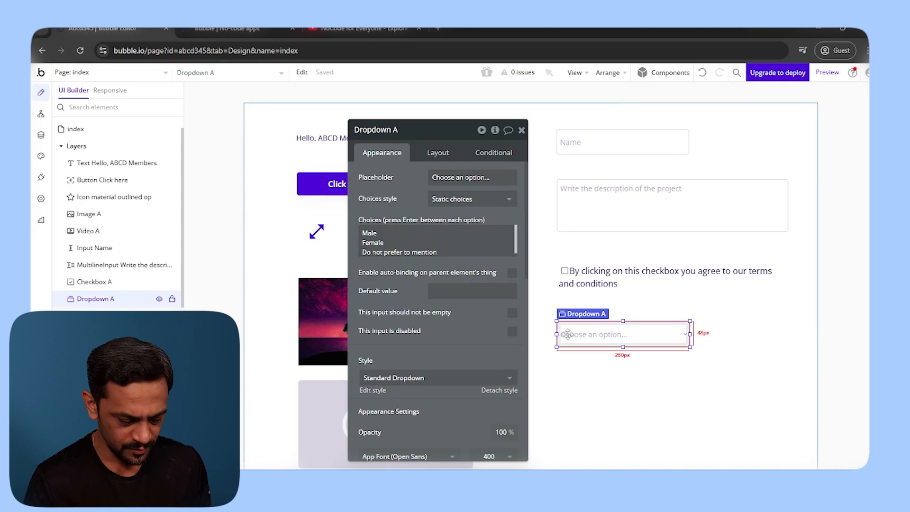
- Paste a copy of the dropdown and delete that copy
{"action": "key", "text": "ctrl+v"}
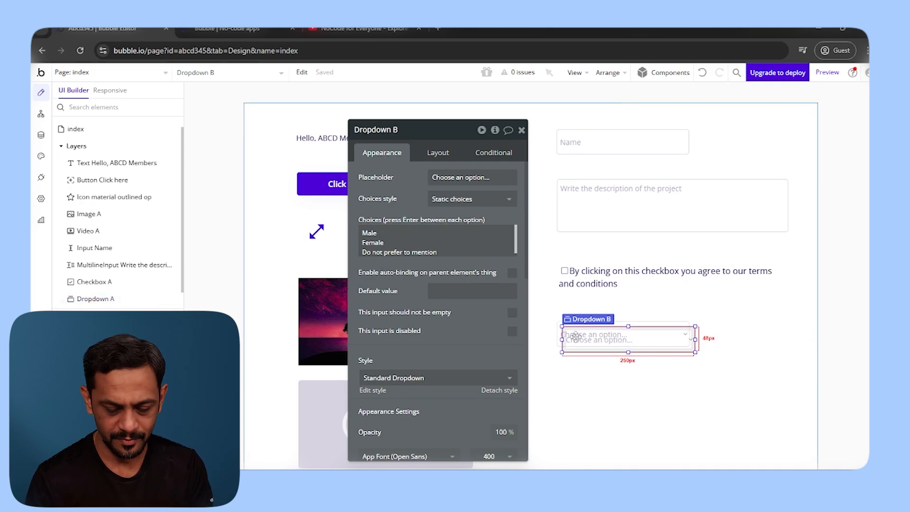
{"action": "key", "text": "Delete"}
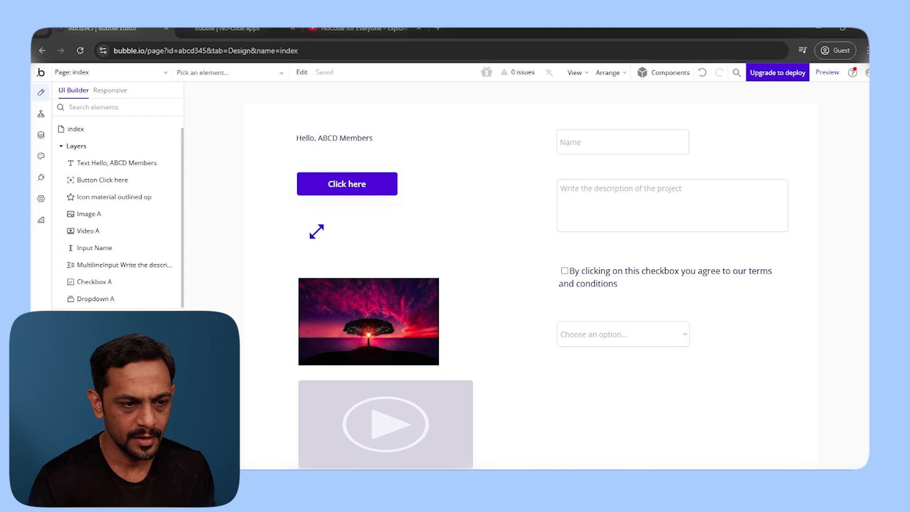
- Add radio buttons below the dropdown and replace their choices with the dropdown's Male, Female and Do not prefer to mention
{"action": "left_click_drag", "start_coordinate": [241, 400], "coordinate": [565, 379]}
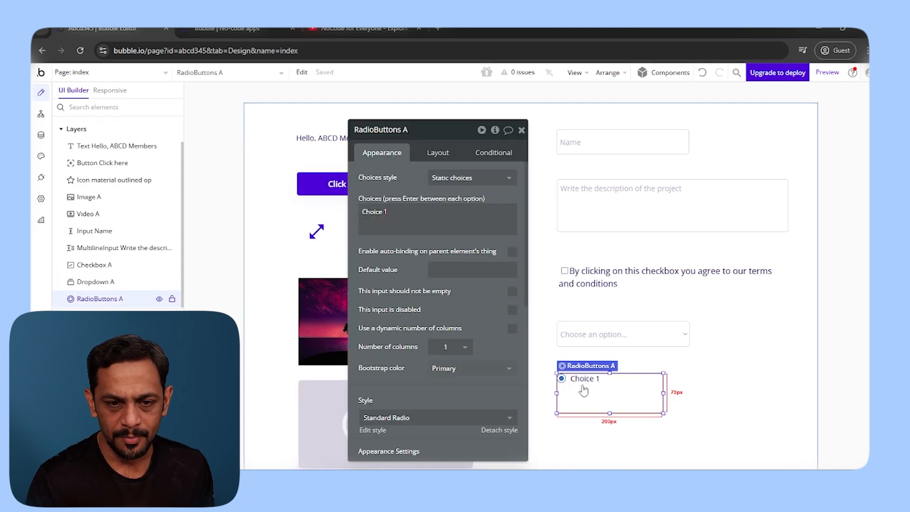
{"action": "left_click", "coordinate": [578, 344]}
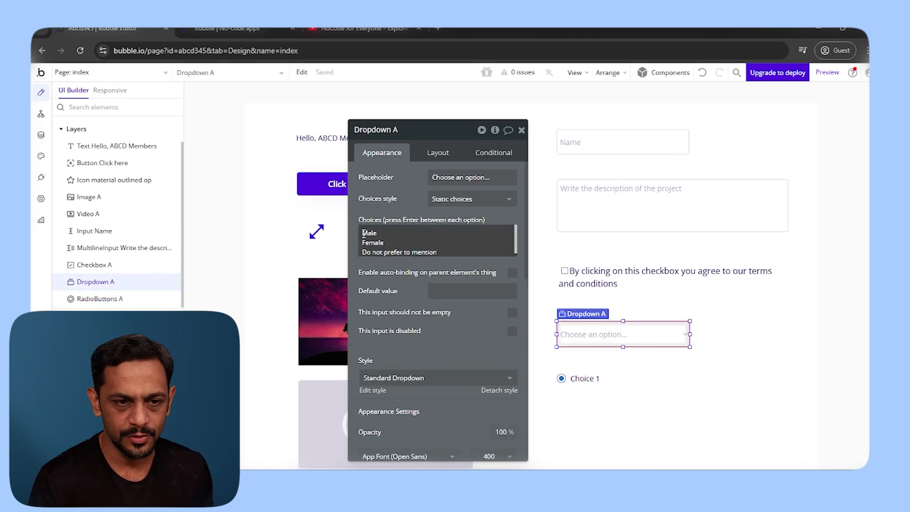
{"action": "left_click_drag", "start_coordinate": [416, 298], "coordinate": [417, 298]}
{"action": "key", "text": "ctrl+c"}
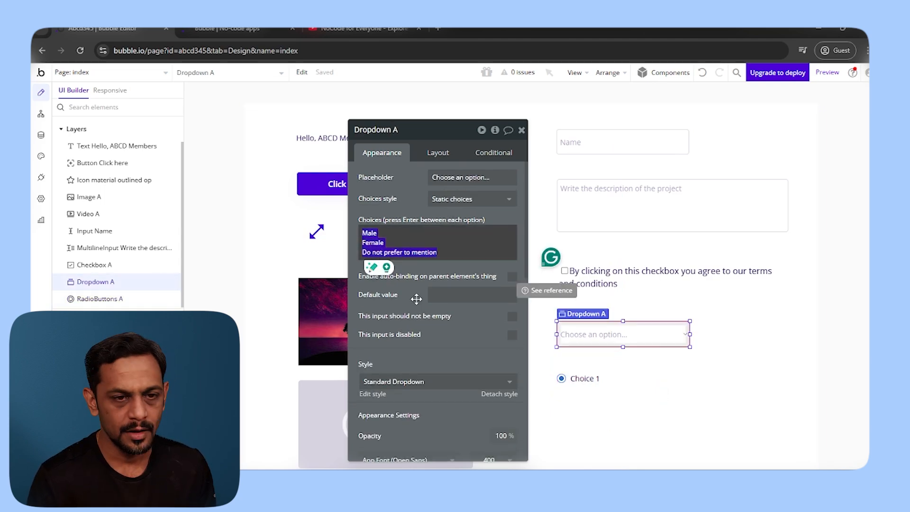
{"action": "left_click", "coordinate": [612, 388]}
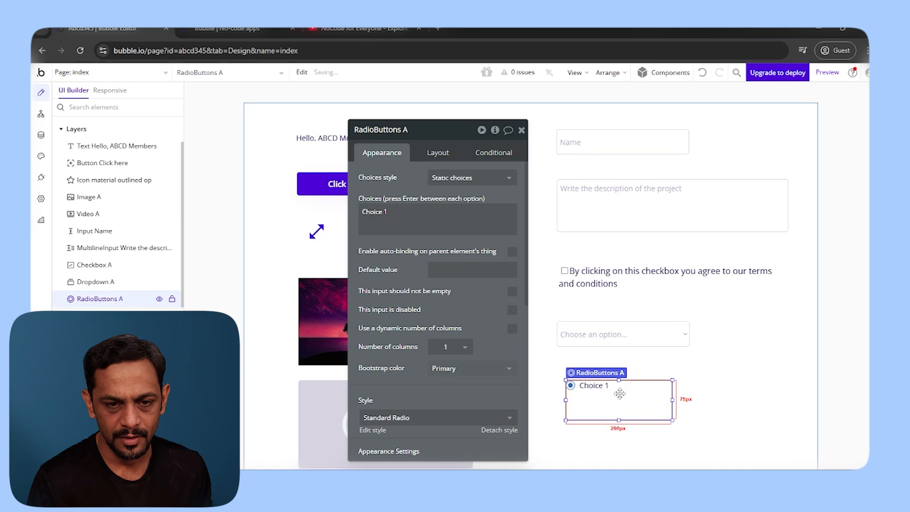
{"action": "double_click", "coordinate": [407, 224]}
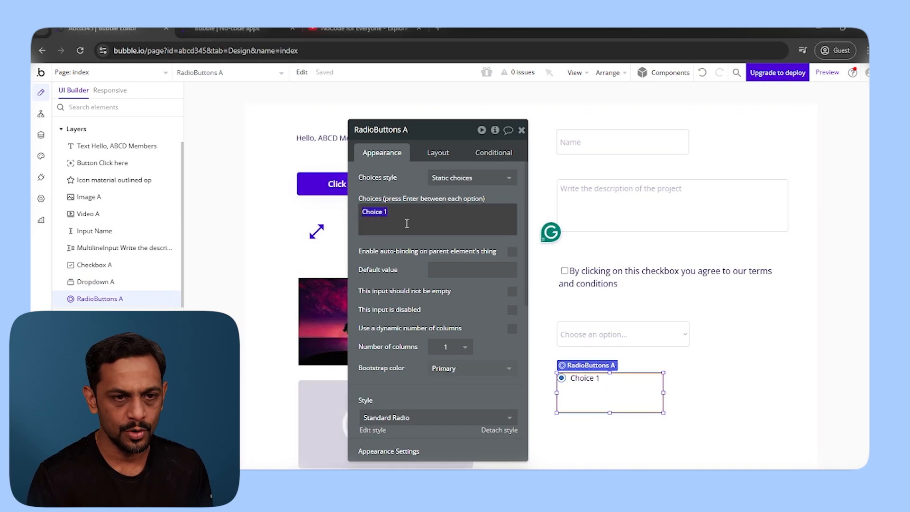
{"action": "key", "text": "ctrl+a"}
{"action": "key", "text": "ctrl+v"}
{"action": "left_click", "coordinate": [405, 245]}
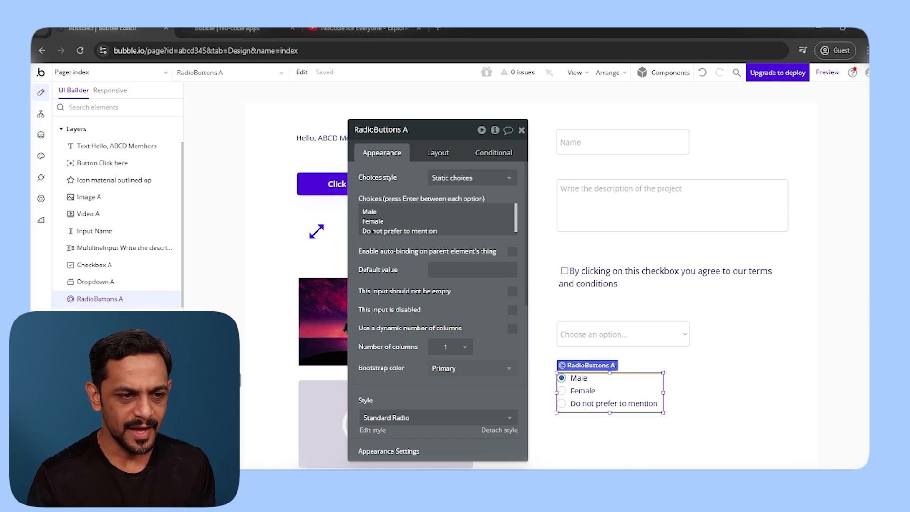
{"action": "key", "text": "Escape"}
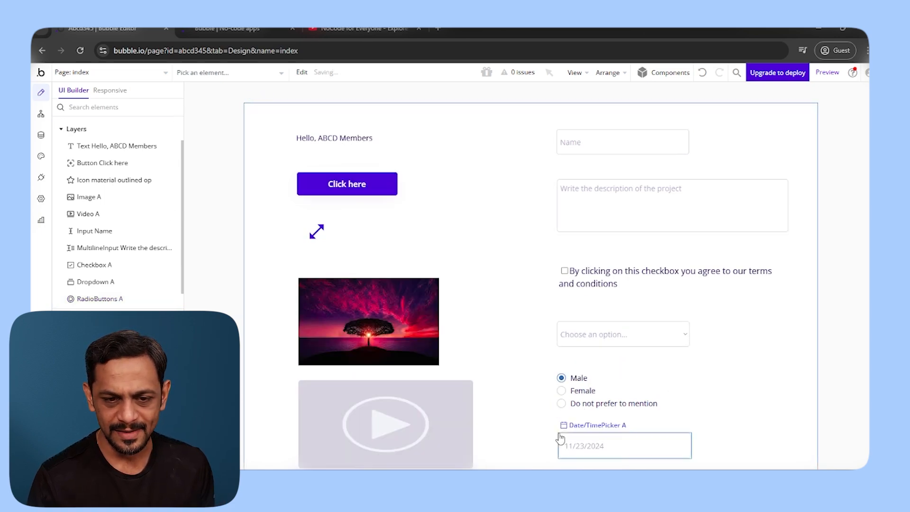
- Add a date/time picker below the radio buttons and set its input type to Date & Time
{"action": "left_click", "coordinate": [560, 434]}
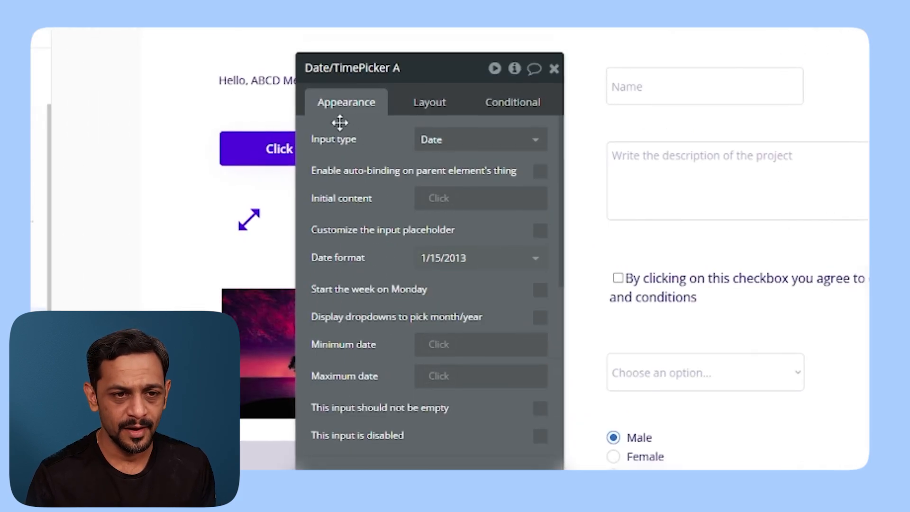
{"action": "left_click", "coordinate": [440, 149]}
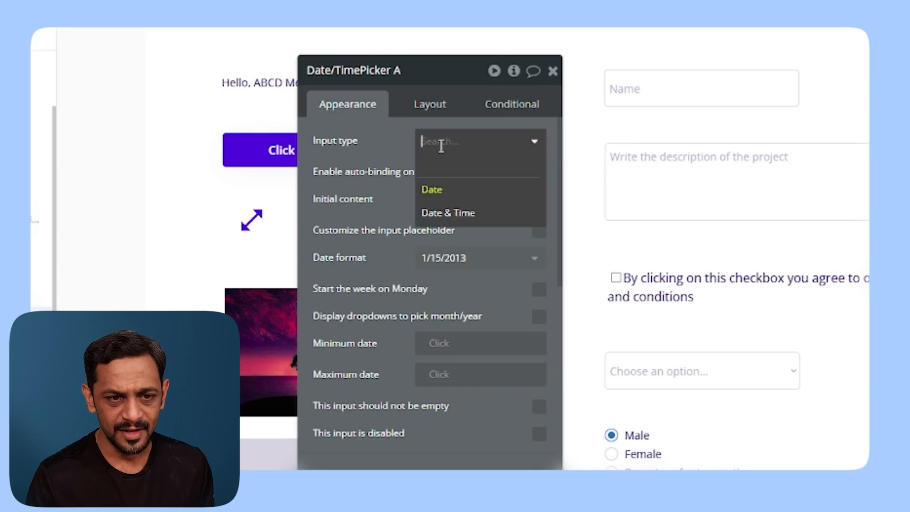
{"action": "left_click", "coordinate": [440, 214]}
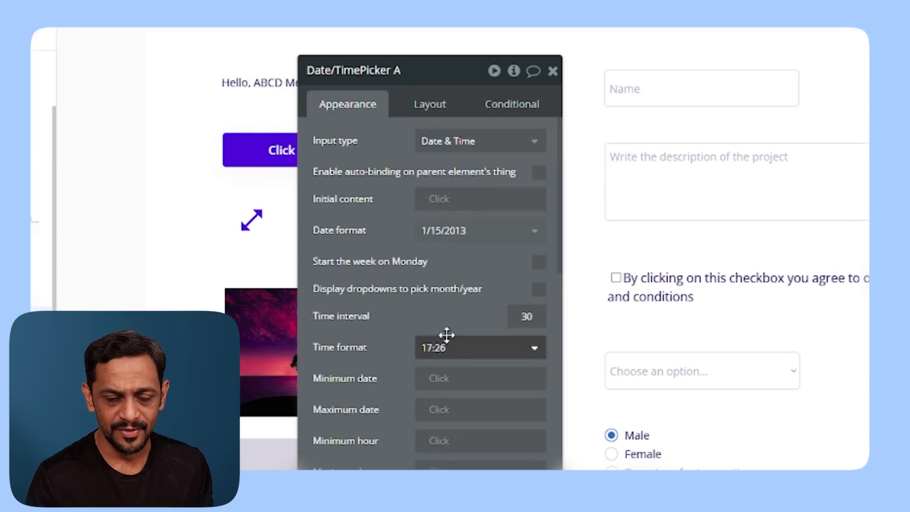
{"action": "scroll", "coordinate": [335, 350], "scroll_direction": "down", "scroll_amount": 2}
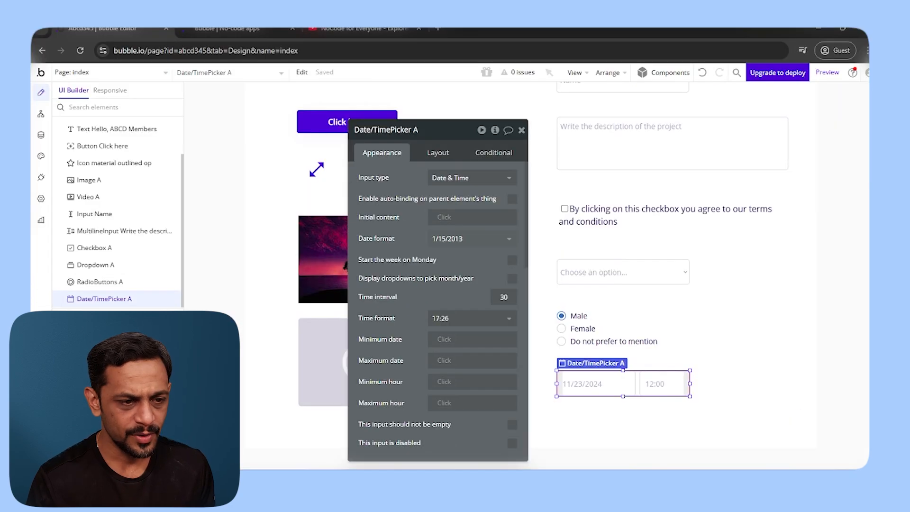
- Add a picture uploader beside the date/time picker and a file uploader below the date/time picker
{"action": "left_click_drag", "start_coordinate": [95, 408], "coordinate": [705, 349]}
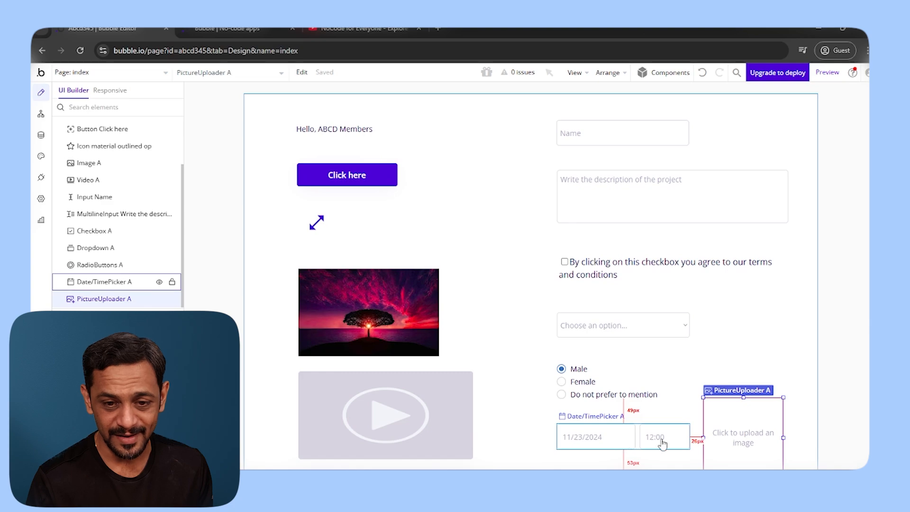
{"action": "double_click", "coordinate": [725, 419]}
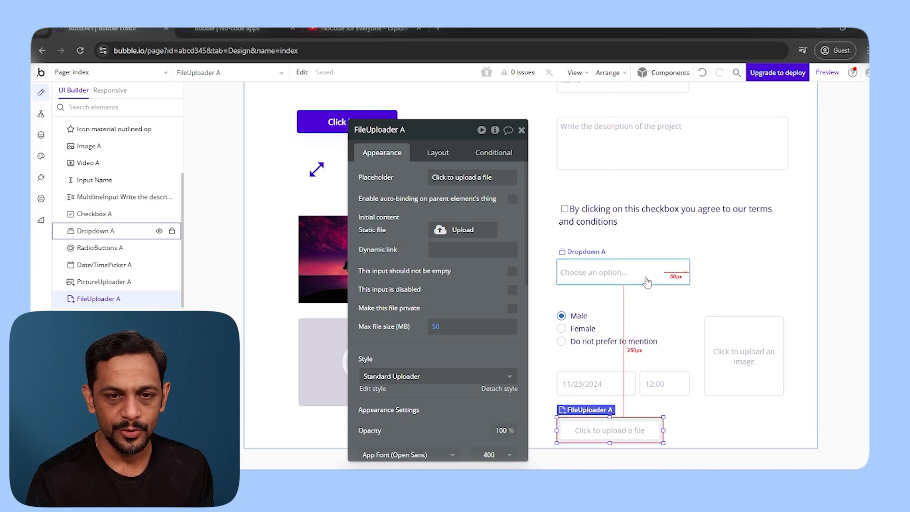
- Preview the page, enter the name and describe the project as "We are learning how to use NoCode to build our dream app. This is a multiline input box."
{"action": "scroll", "coordinate": [635, 213], "scroll_direction": "up", "scroll_amount": 1}
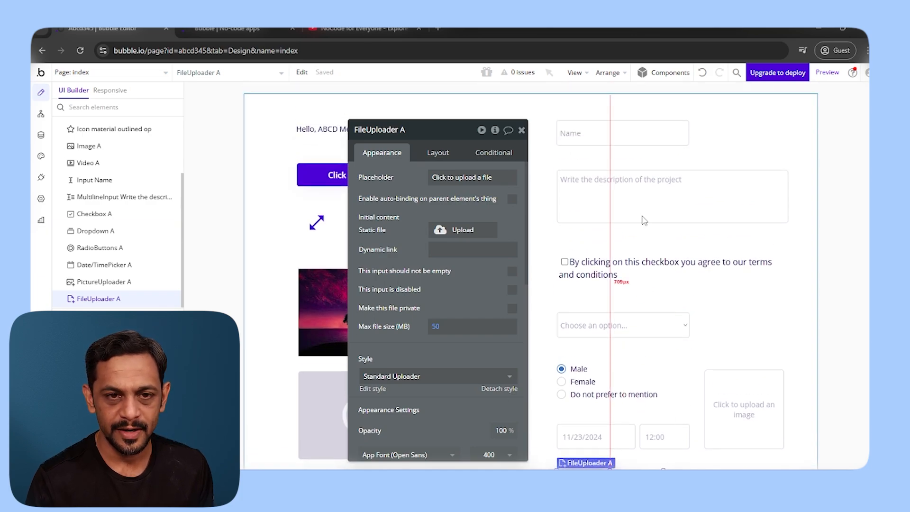
{"action": "left_click", "coordinate": [827, 72]}
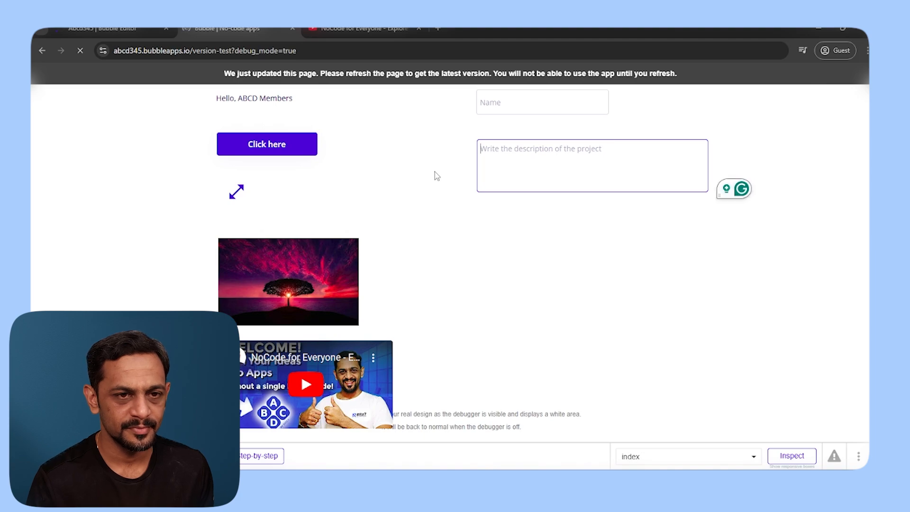
{"action": "left_click", "coordinate": [486, 105]}
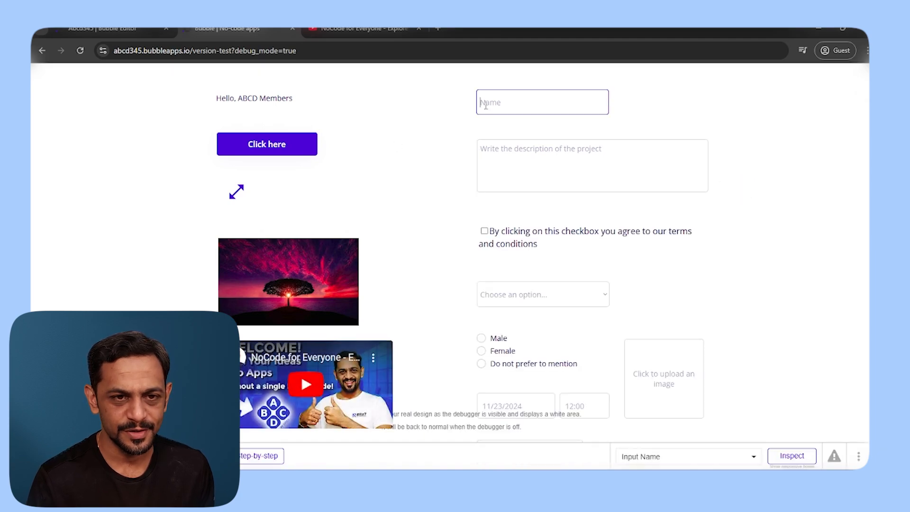
{"action": "type", "text": "Ritesh"}
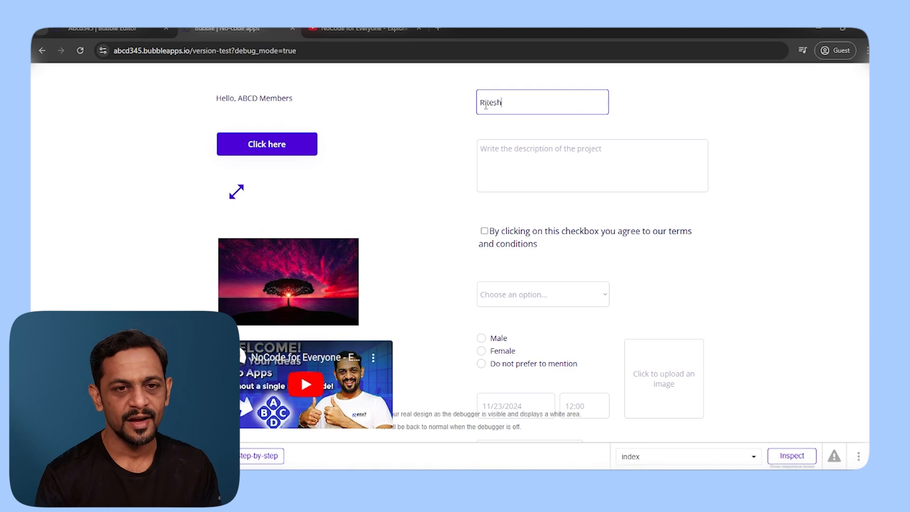
{"action": "left_click", "coordinate": [517, 158]}
{"action": "type", "text": "We are "}
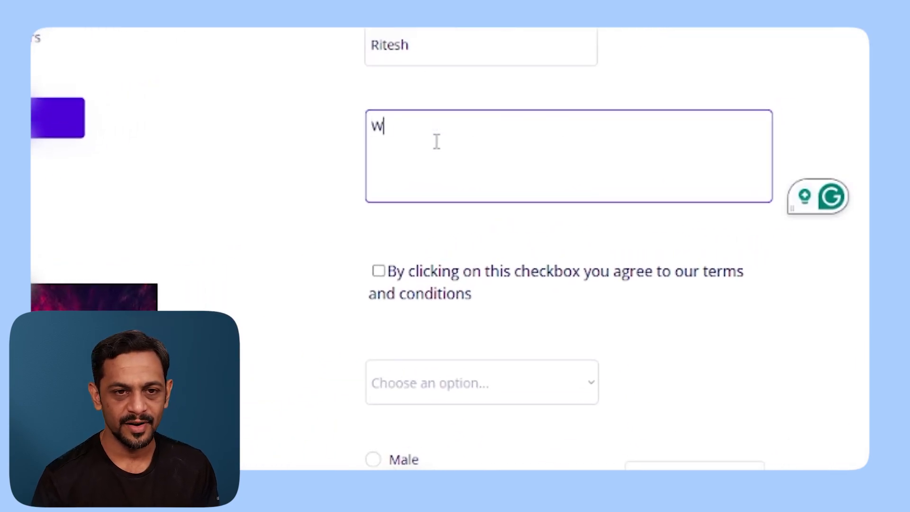
{"action": "type", "text": "learning how to use NoCode to build our dream app."}
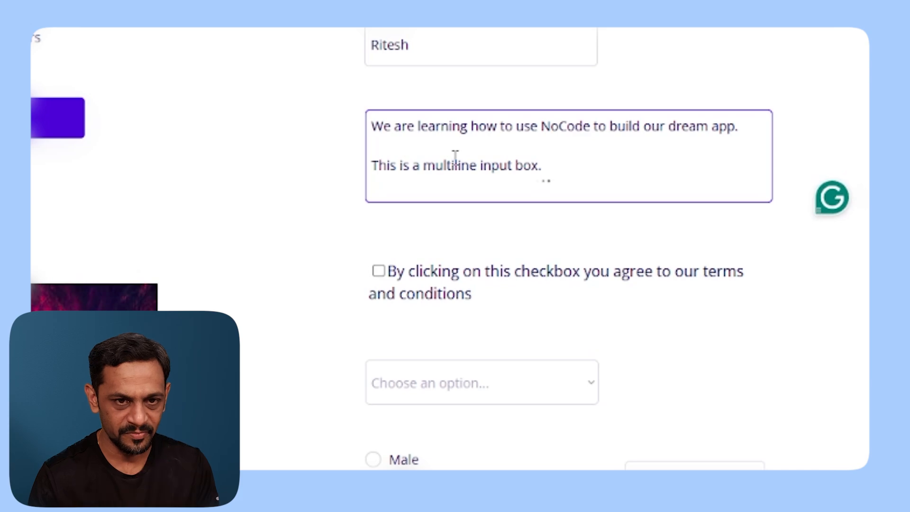
- Test ticking and unticking the terms checkbox, and choose Male in the dropdown
{"action": "left_click", "coordinate": [379, 272]}
{"action": "left_click", "coordinate": [381, 278]}
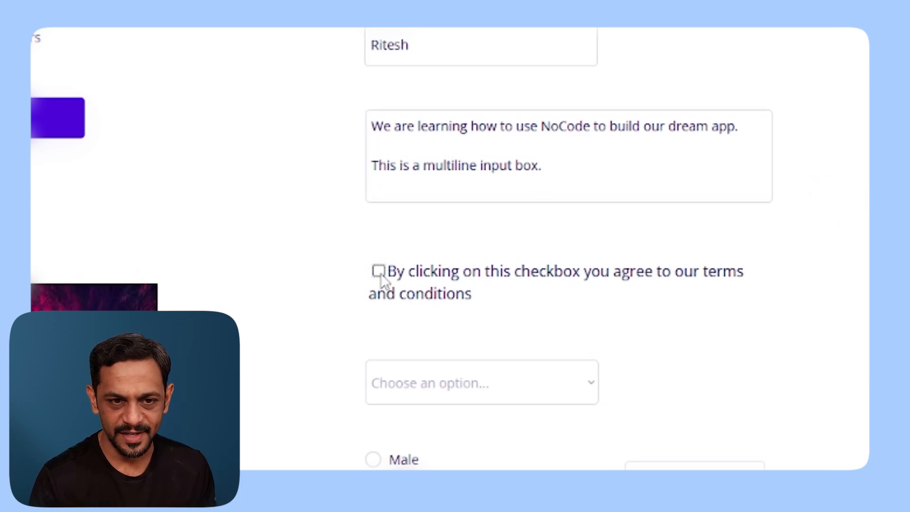
{"action": "left_click", "coordinate": [416, 386]}
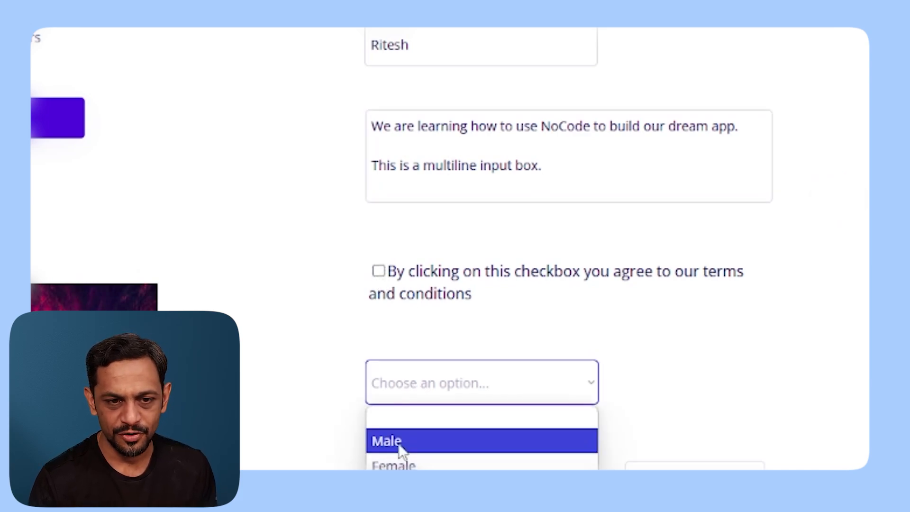
{"action": "left_click", "coordinate": [381, 444]}
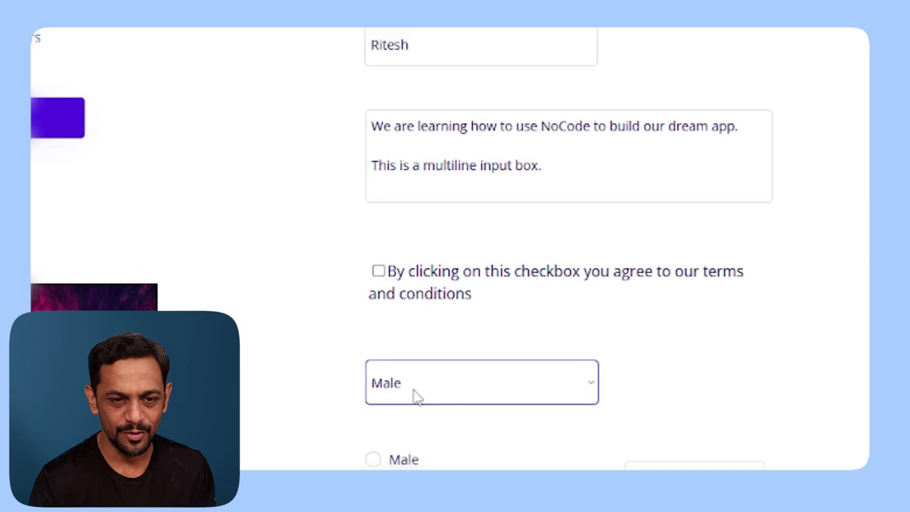
- Try each of the three radio button options, ending with Male selected
{"action": "scroll", "coordinate": [386, 462], "scroll_direction": "down", "scroll_amount": 3}
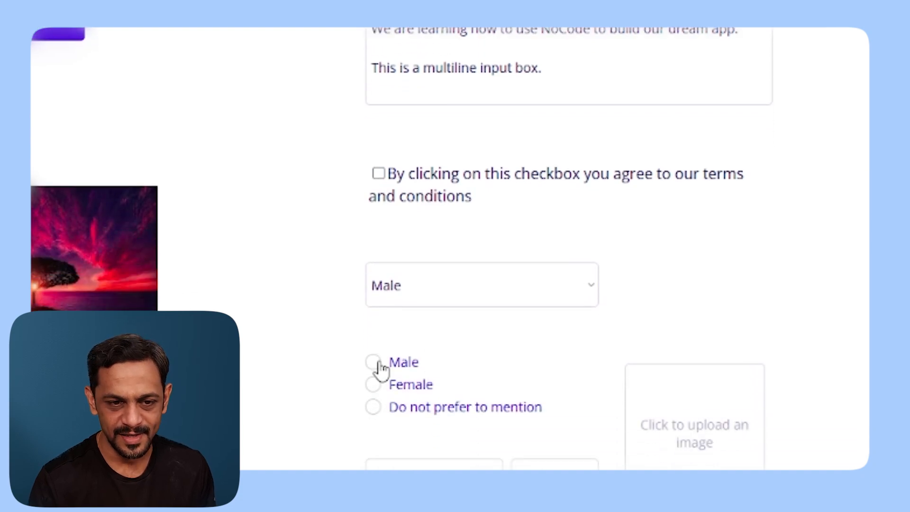
{"action": "left_click", "coordinate": [377, 364]}
{"action": "left_click", "coordinate": [375, 323]}
{"action": "left_click", "coordinate": [374, 345]}
{"action": "left_click", "coordinate": [373, 299]}
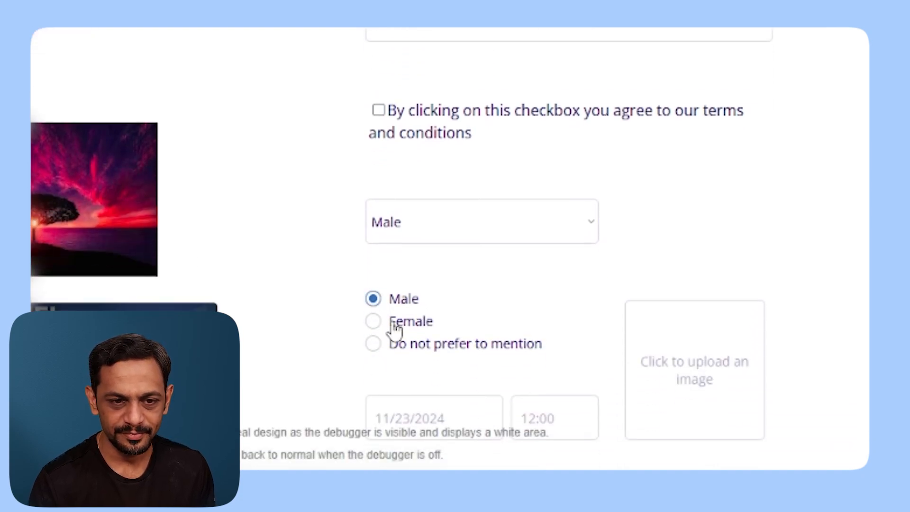
- Set the date/time picker to 12/07/2024 at 9:00
{"action": "left_click", "coordinate": [413, 422]}
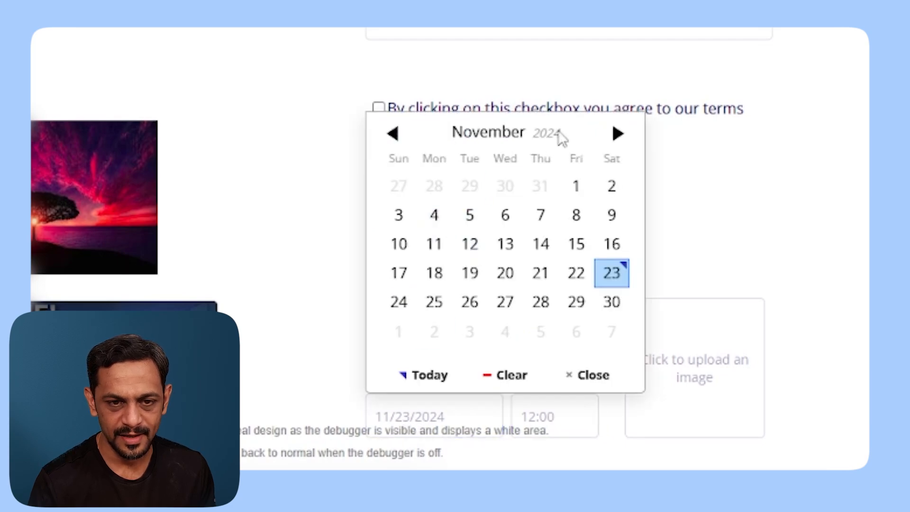
{"action": "left_click", "coordinate": [616, 135]}
{"action": "left_click", "coordinate": [603, 188]}
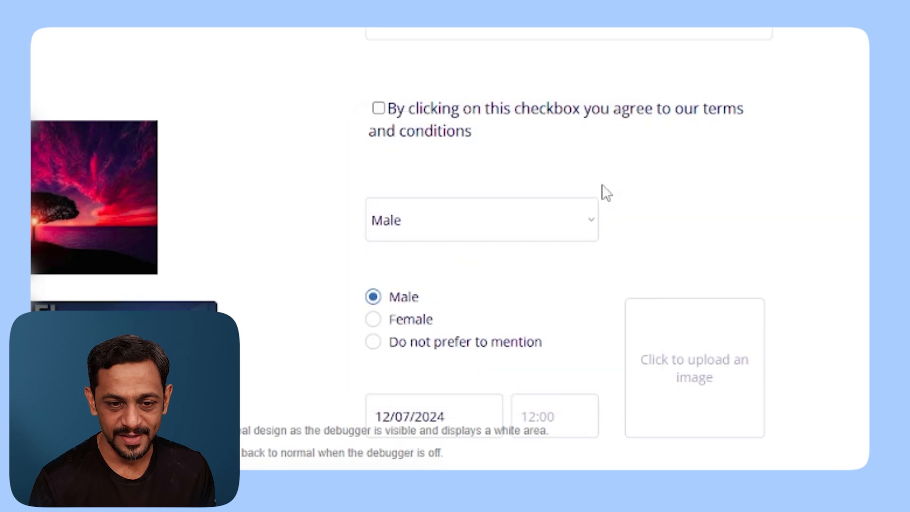
{"action": "left_click", "coordinate": [555, 424]}
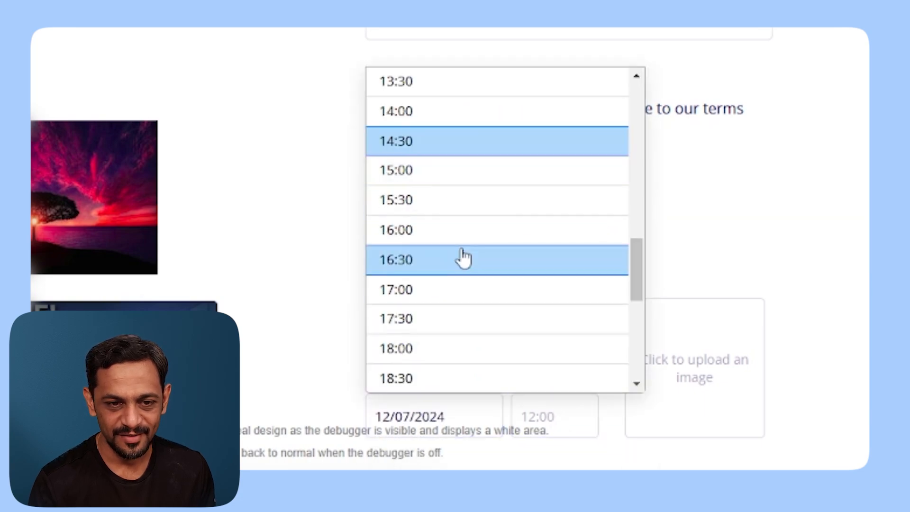
{"action": "scroll", "coordinate": [463, 258], "scroll_direction": "up", "scroll_amount": 5}
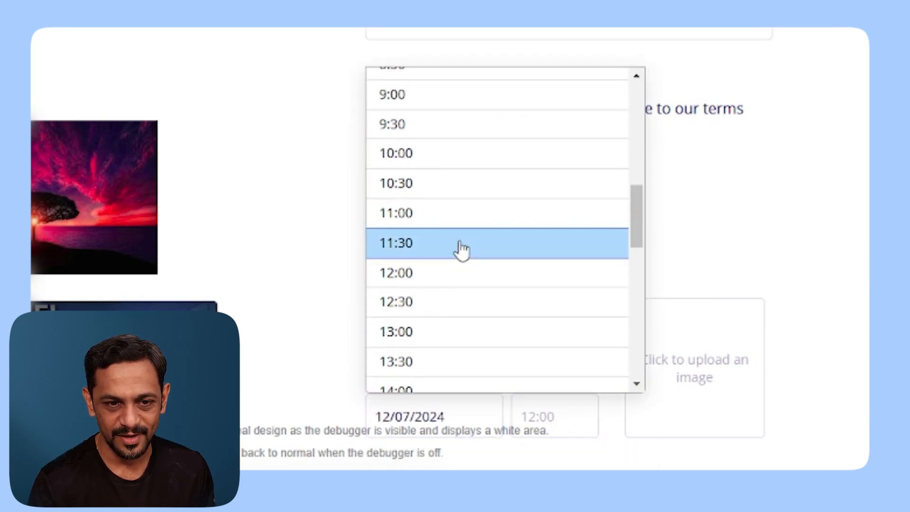
{"action": "left_click", "coordinate": [416, 97]}
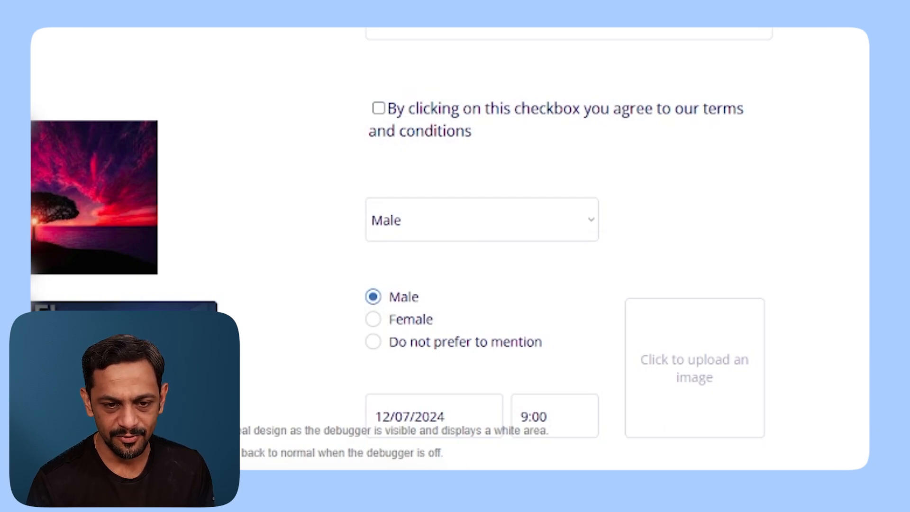
- Remove ?debug_mode=true from the preview page's address and reload the page without the debugger
{"action": "left_click", "coordinate": [328, 50]}
{"action": "left_click_drag", "start_coordinate": [328, 51], "coordinate": [265, 51]}
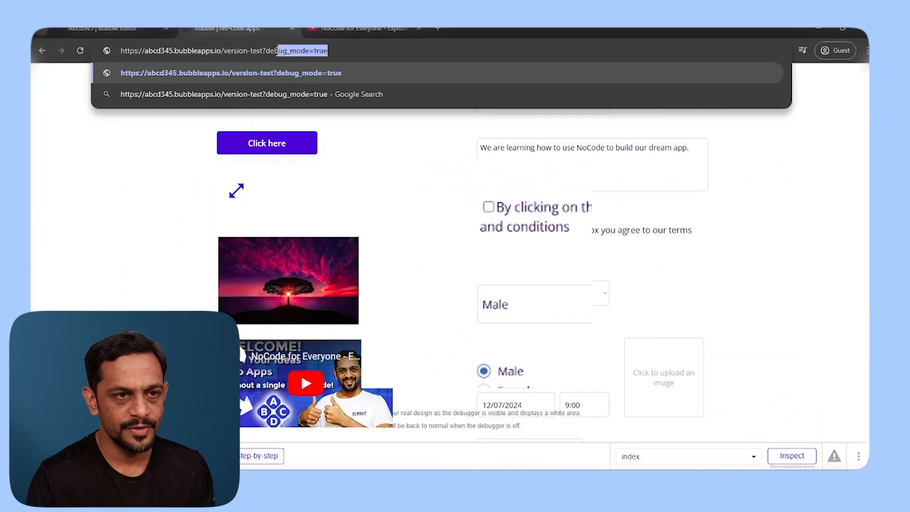
{"action": "key", "text": "BackSpace"}
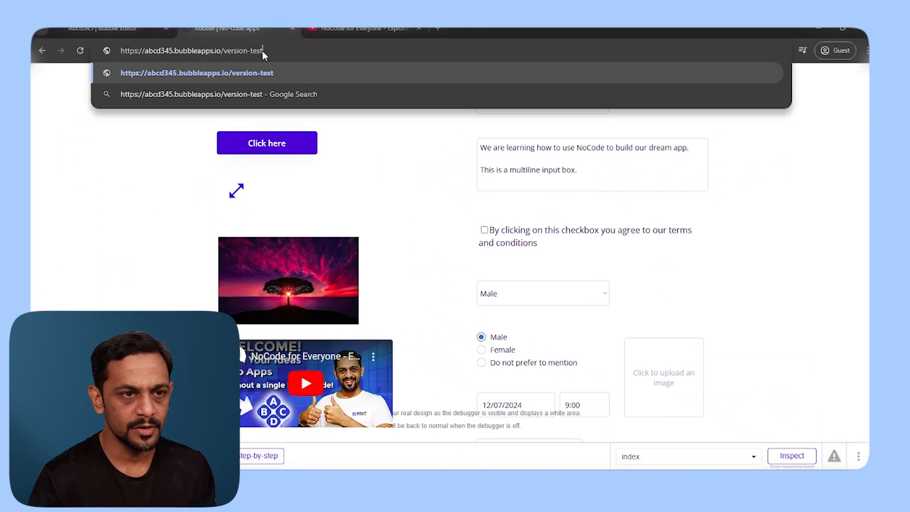
{"action": "key", "text": "Return"}
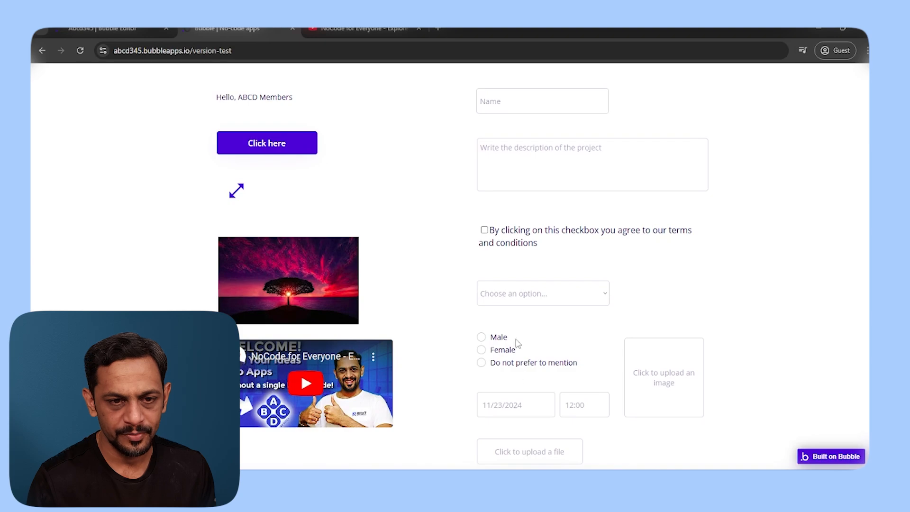
- Enter the name and project description, accept the terms, select Male in the dropdown and radio buttons, and set 12/07/2024 at 9:00
{"action": "left_click", "coordinate": [507, 102]}
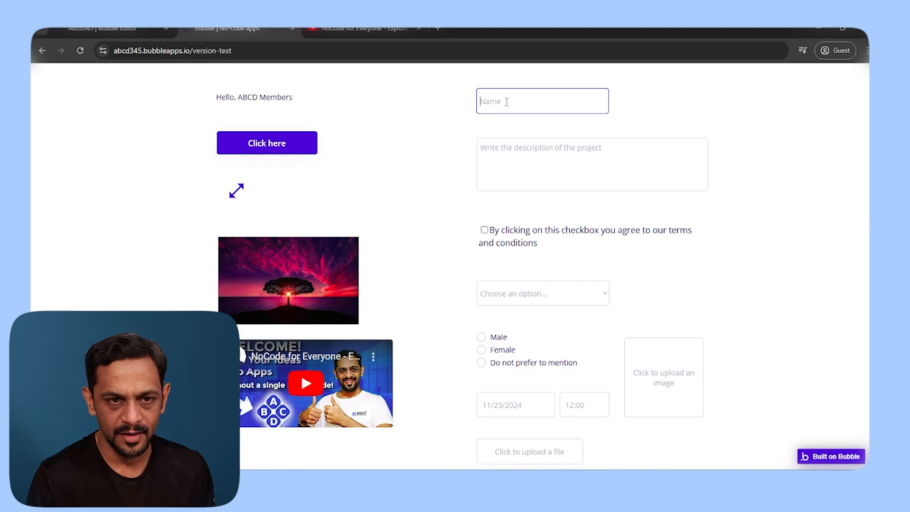
{"action": "type", "text": "Ritesh"}
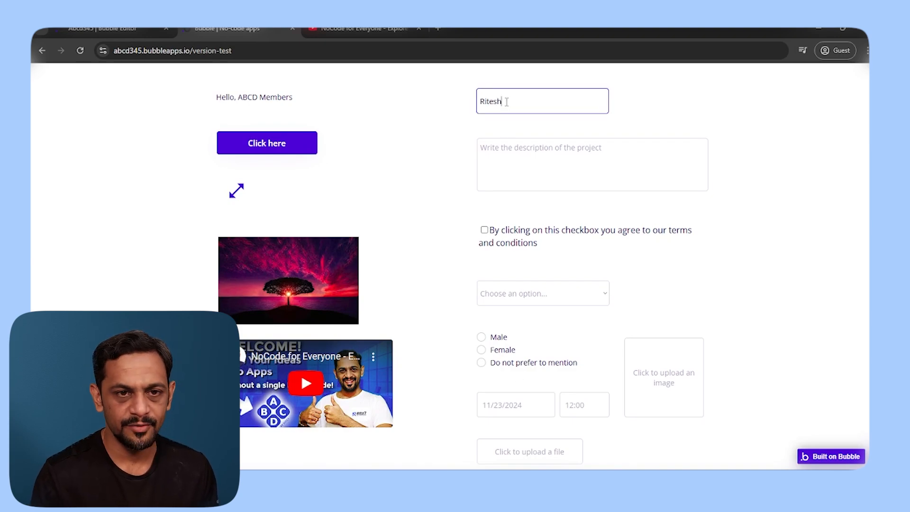
{"action": "left_click", "coordinate": [528, 167]}
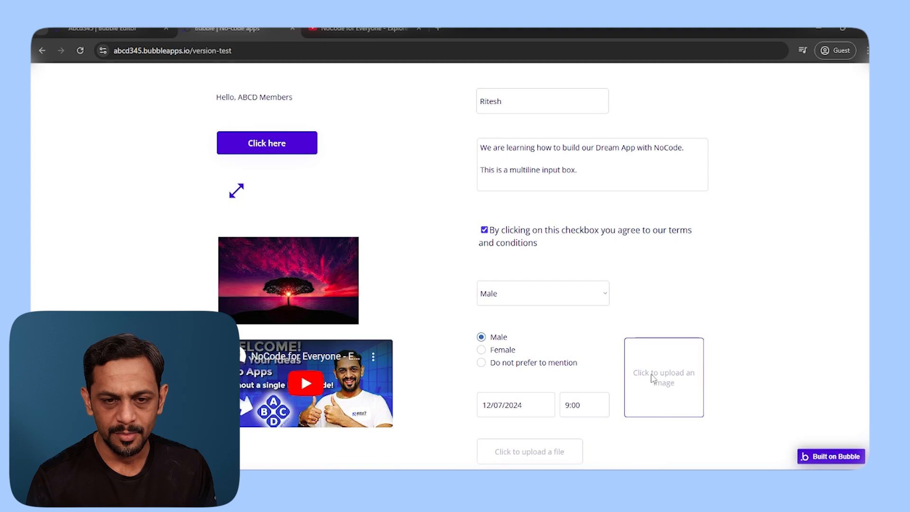
- Upload an image to the picture uploader and a file to the file uploader
{"action": "left_click", "coordinate": [653, 377]}
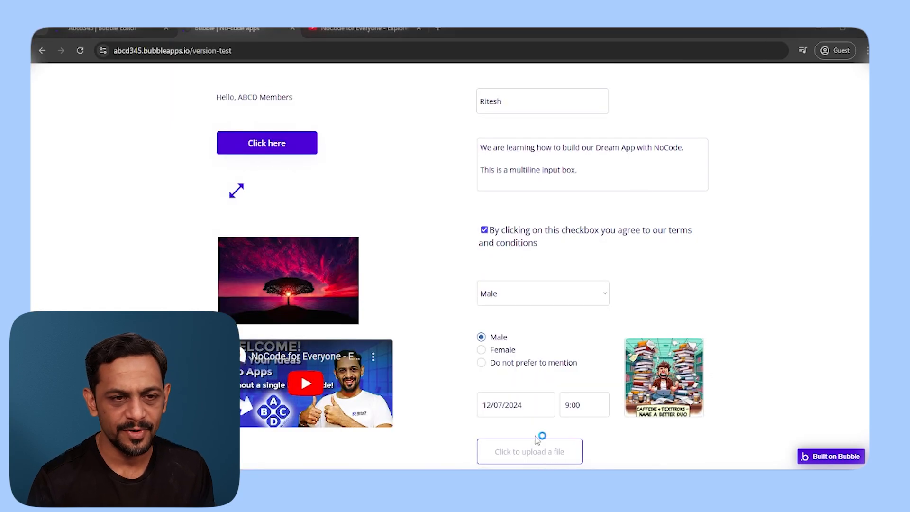
{"action": "left_click", "coordinate": [541, 443]}
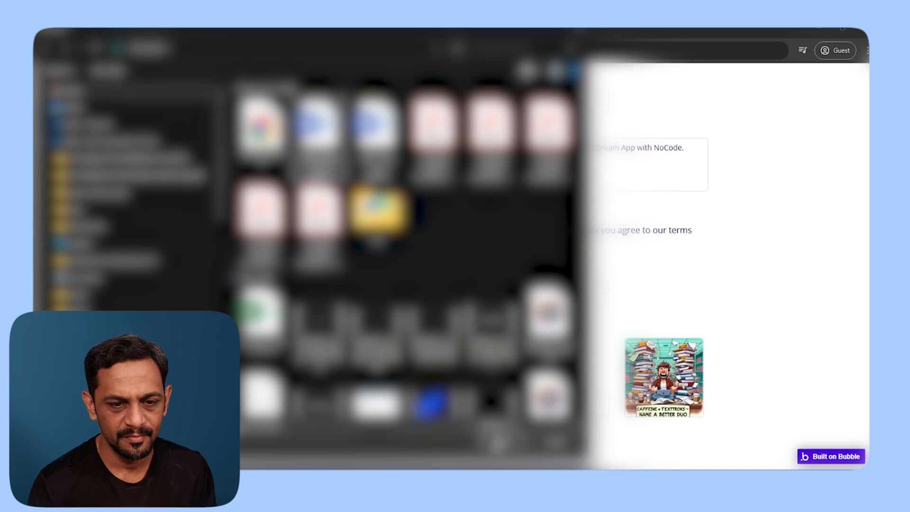
{"action": "left_click", "coordinate": [497, 442]}
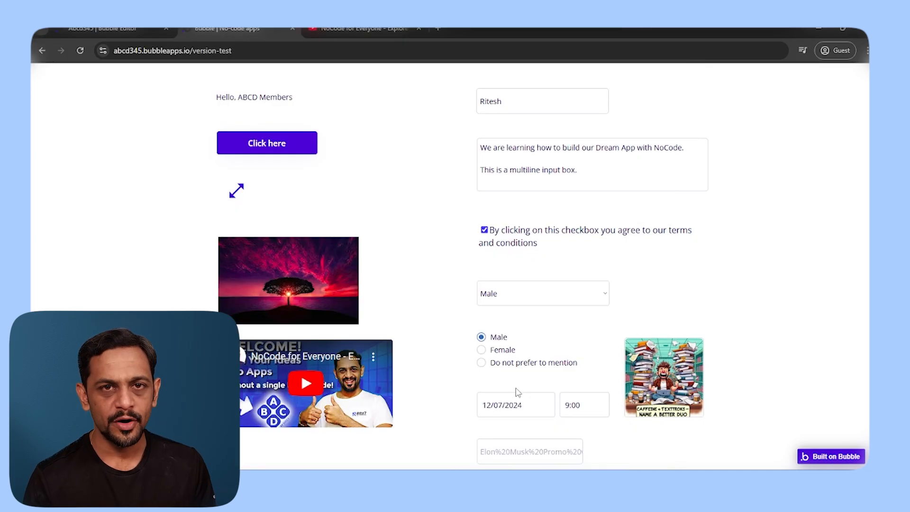